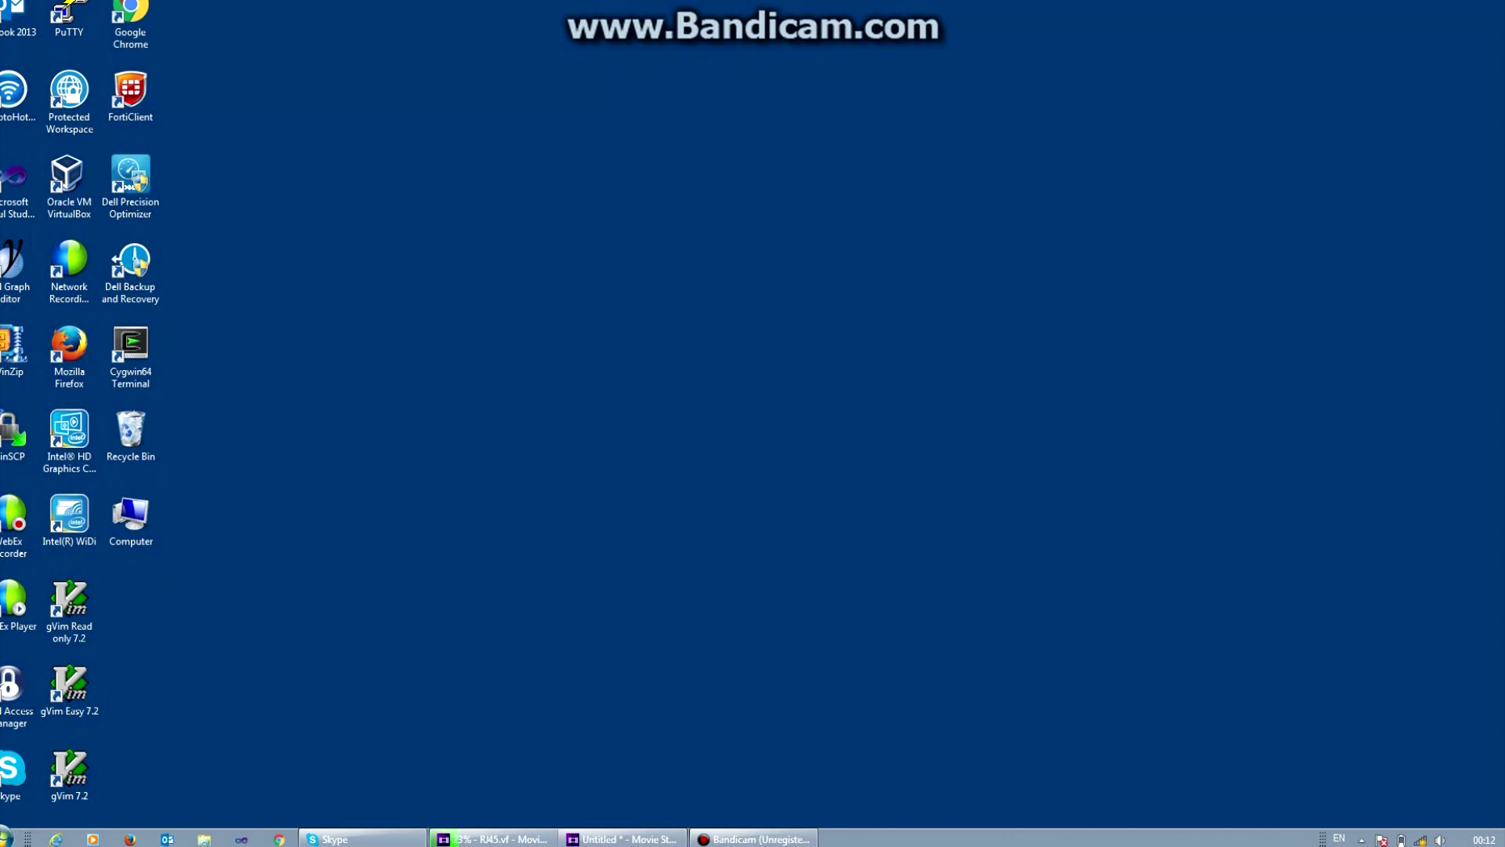
- Connect the computer to the D-Link_DIR-816_5G wireless network
left_click(1420, 838)
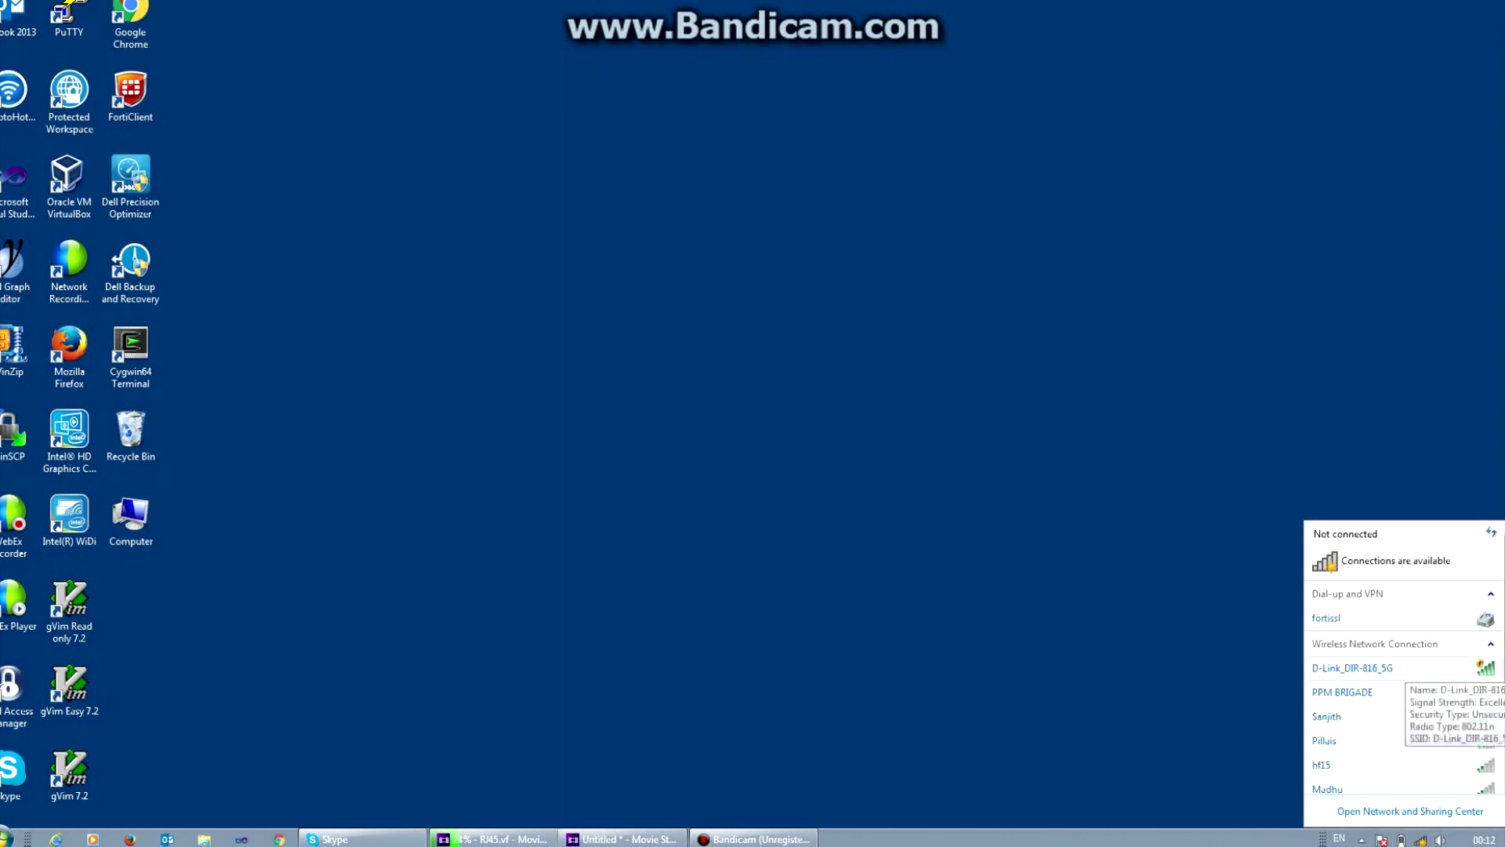
scroll(1403, 682, "down", 1)
scroll(1403, 658, "up", 1)
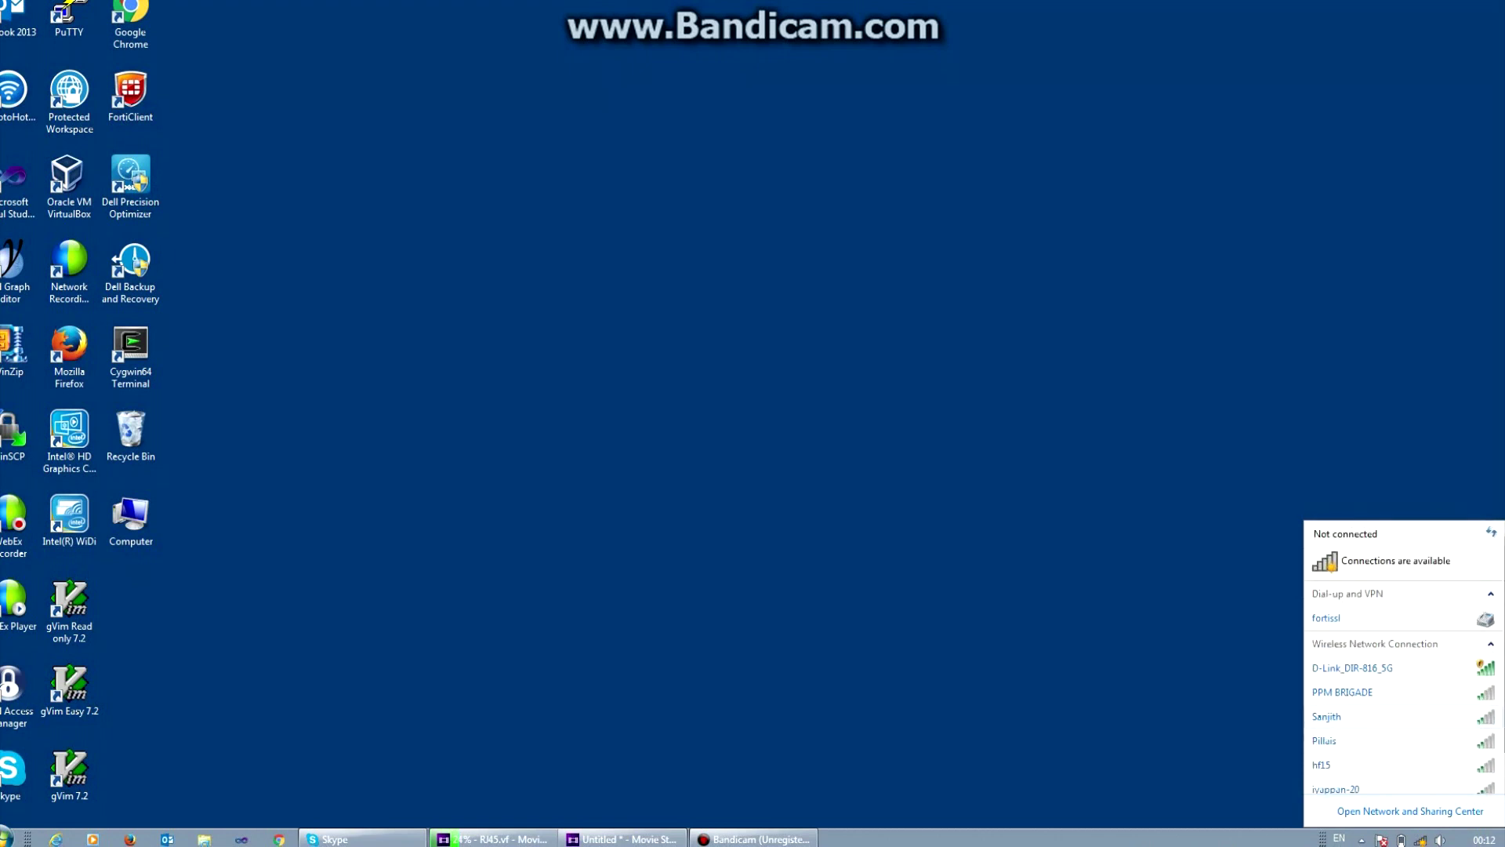
left_click(1352, 668)
left_click(1465, 728)
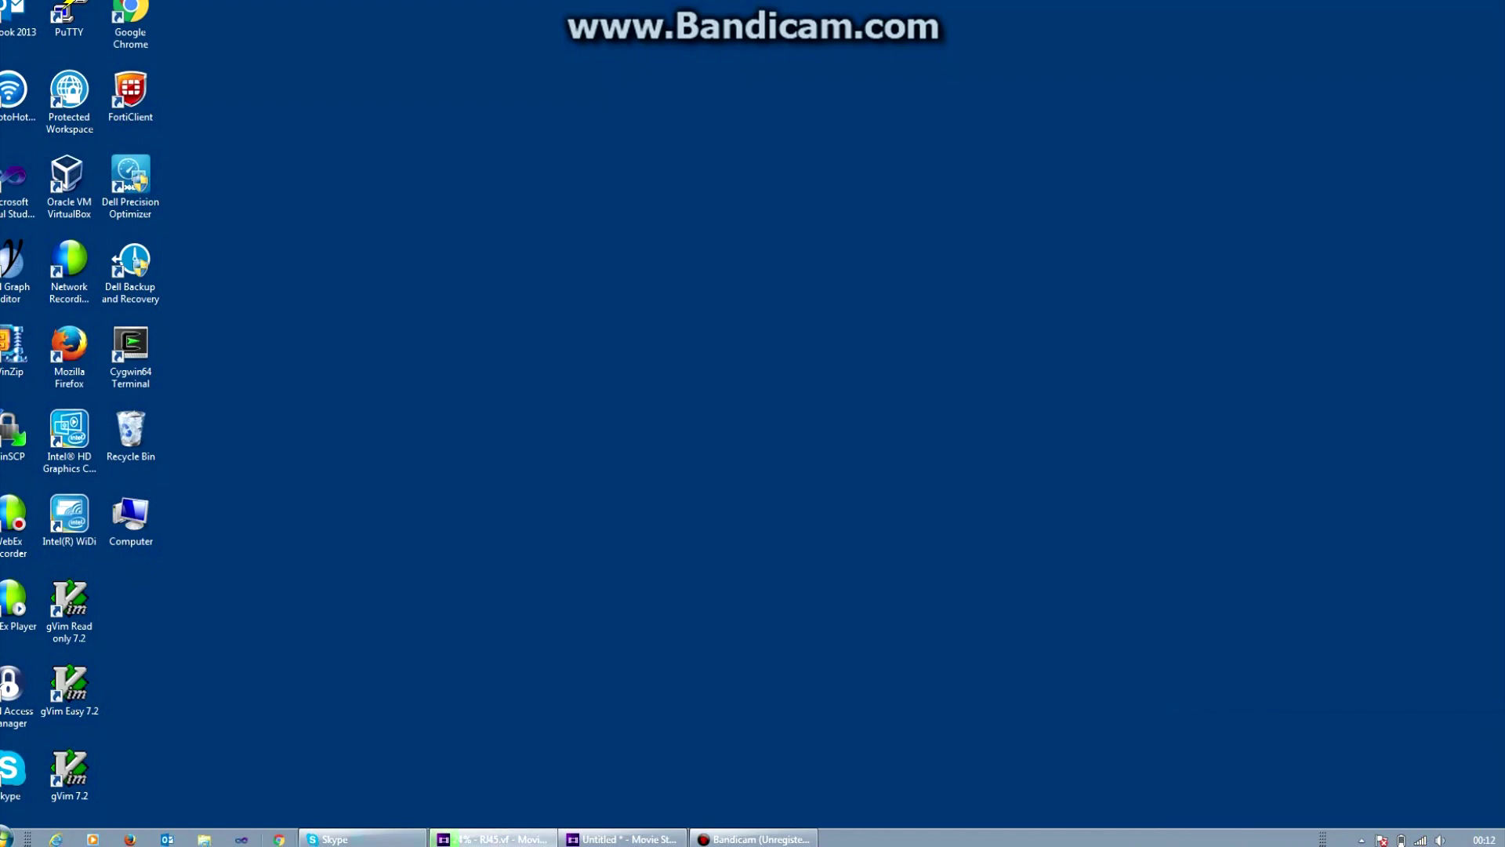
- Switch to Google Chrome, open the router's administration page at 192.168.0.1 and log in
left_click(278, 838)
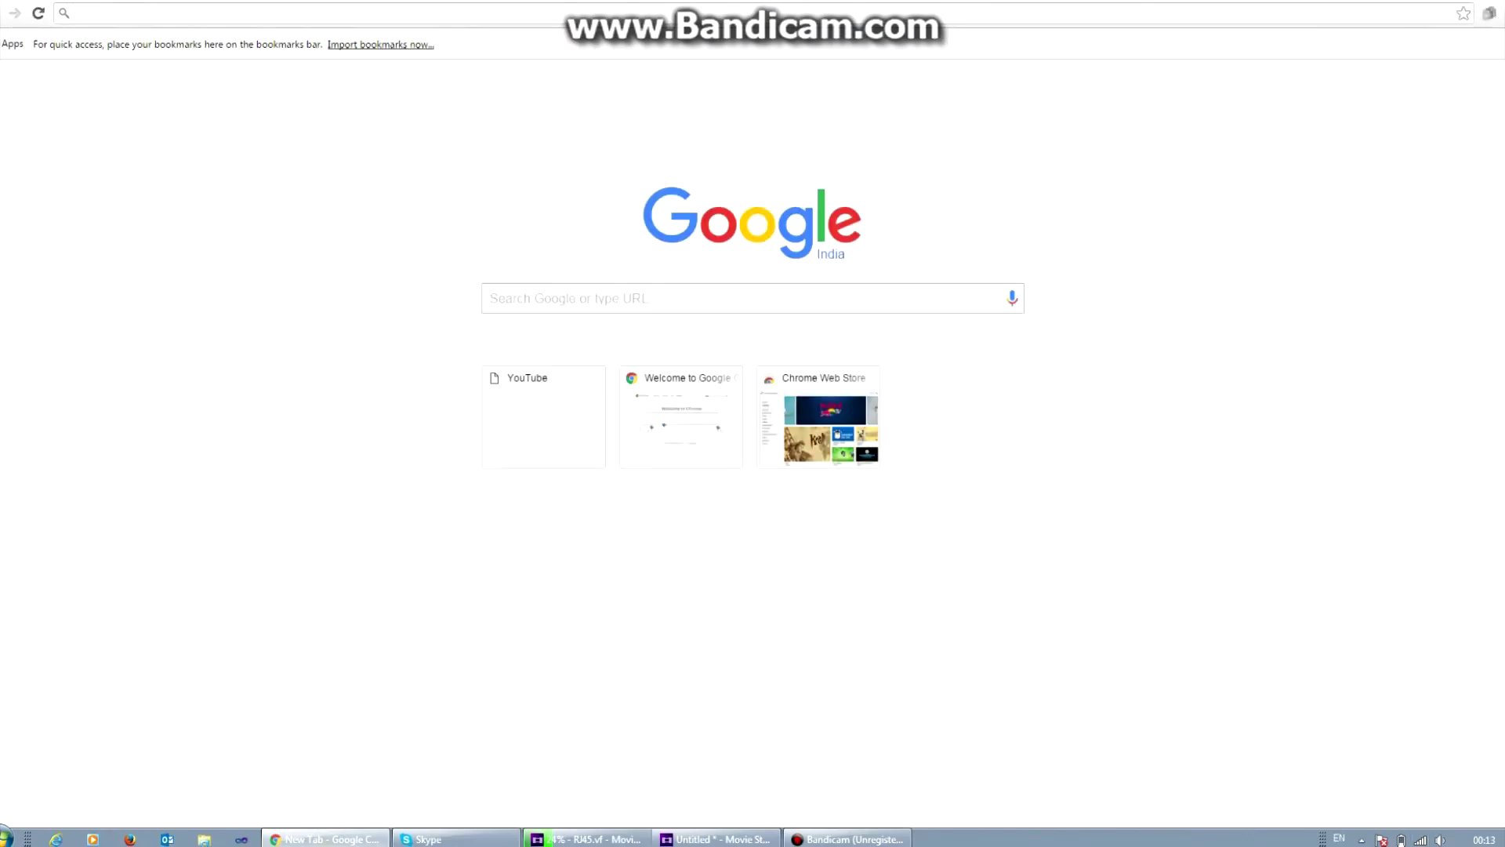
left_click(1419, 839)
left_click(1419, 839)
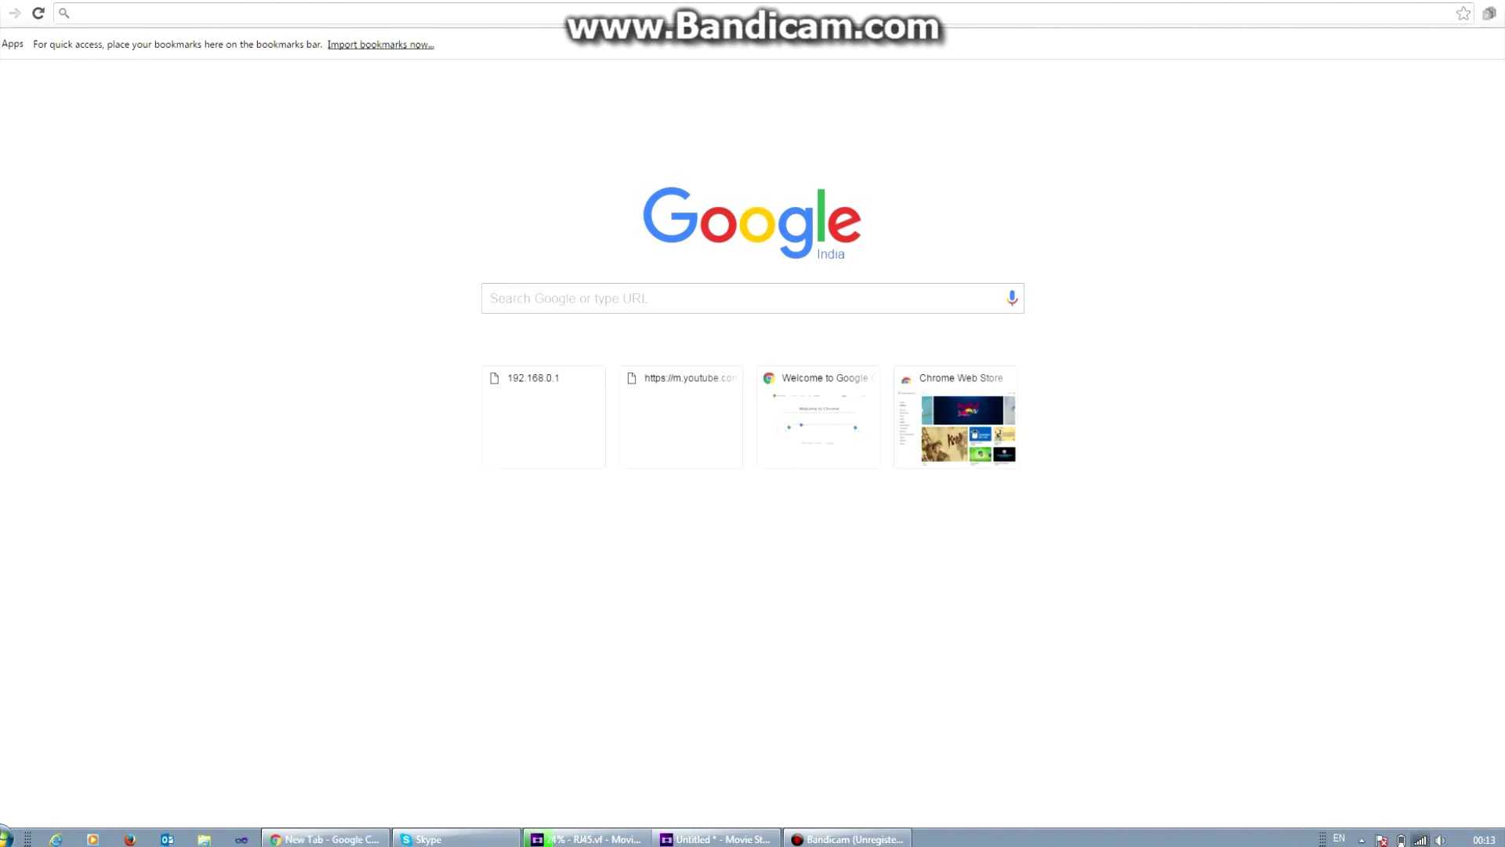
type("192.168.0.1")
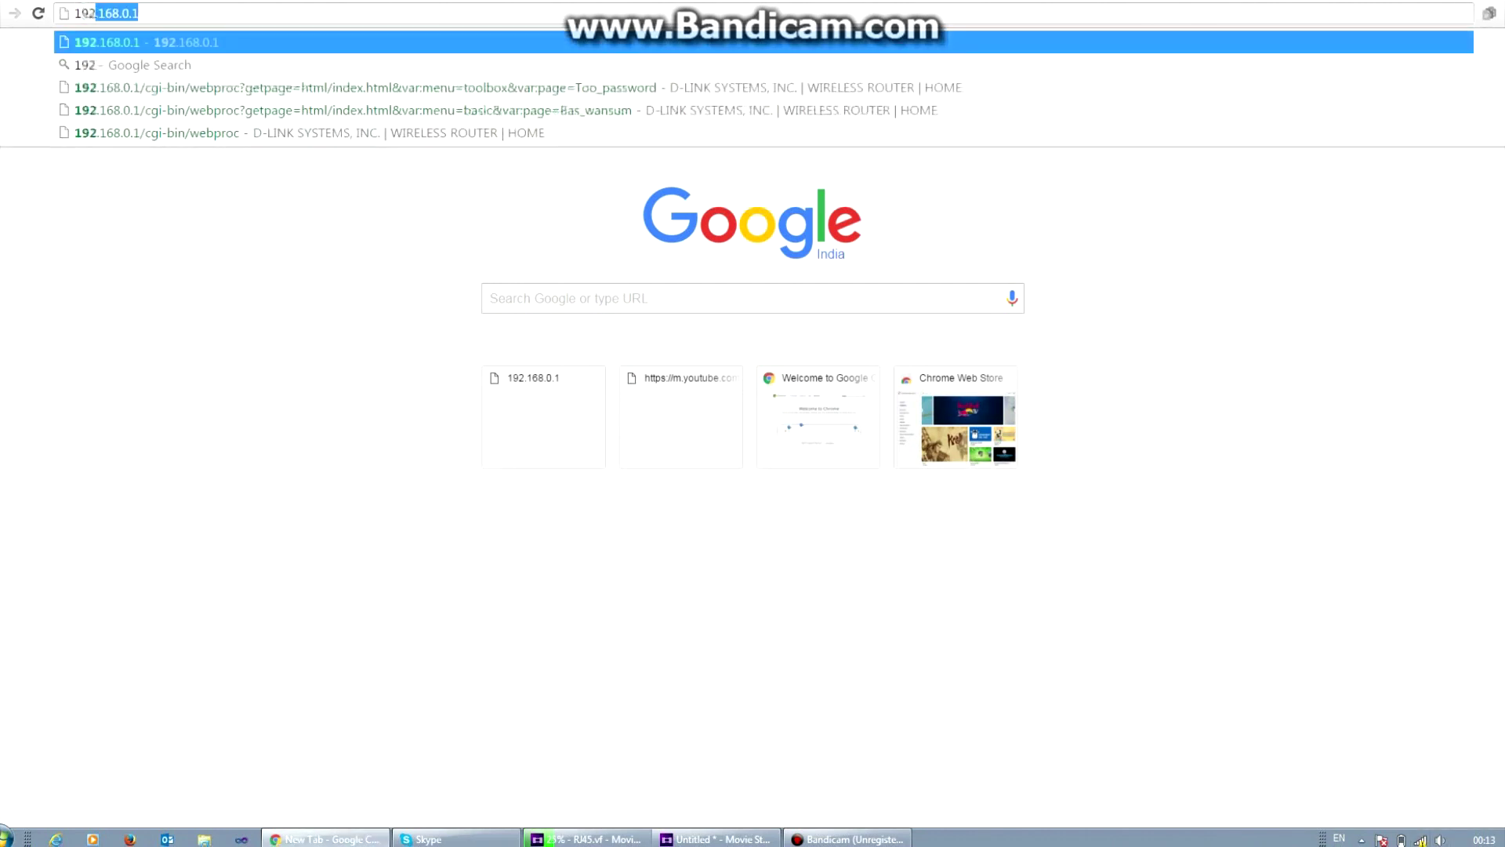
key("Return")
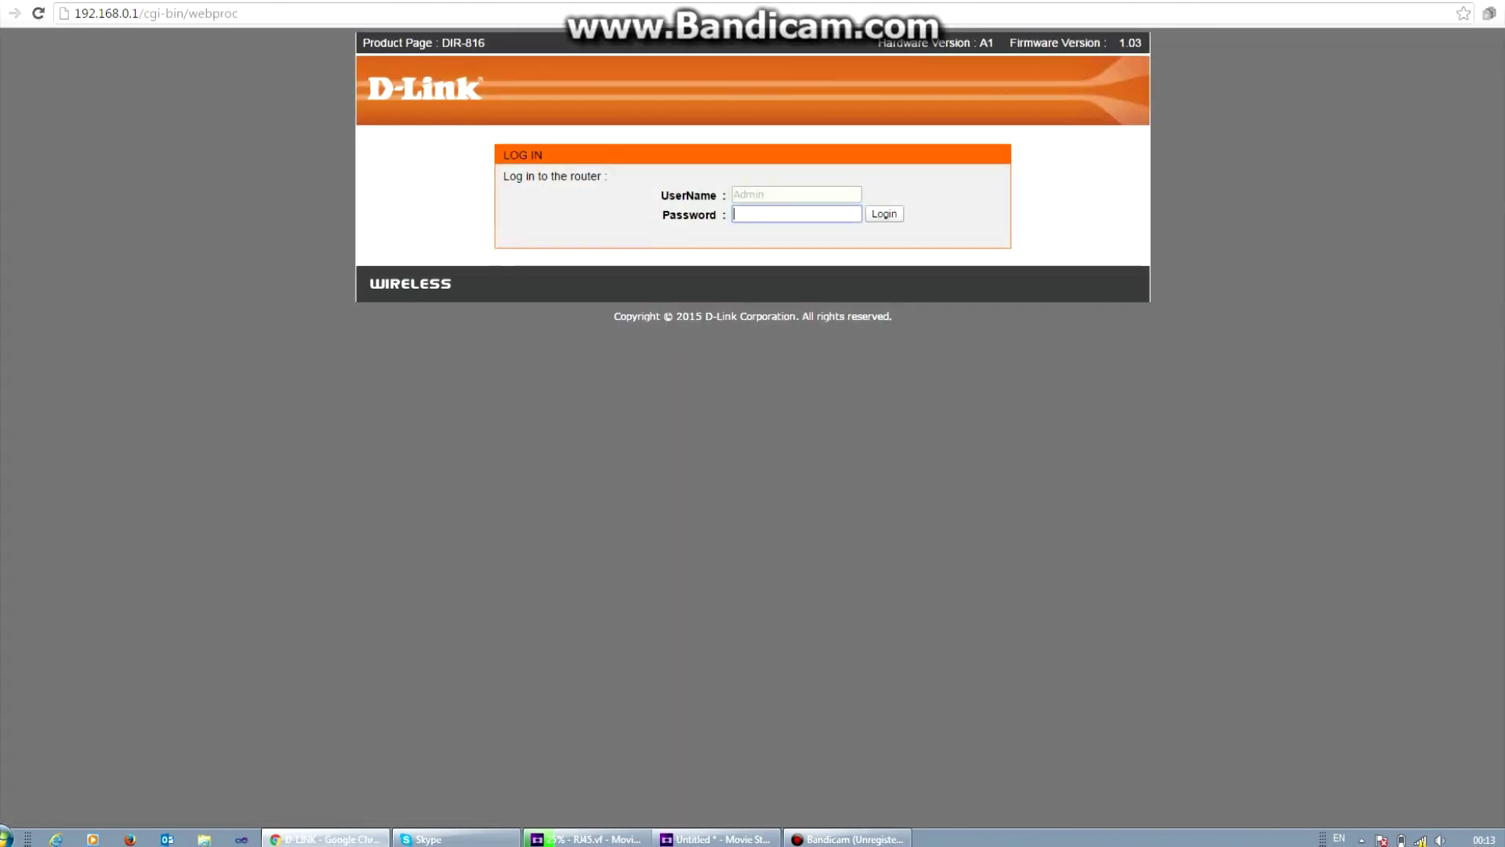
key("Return")
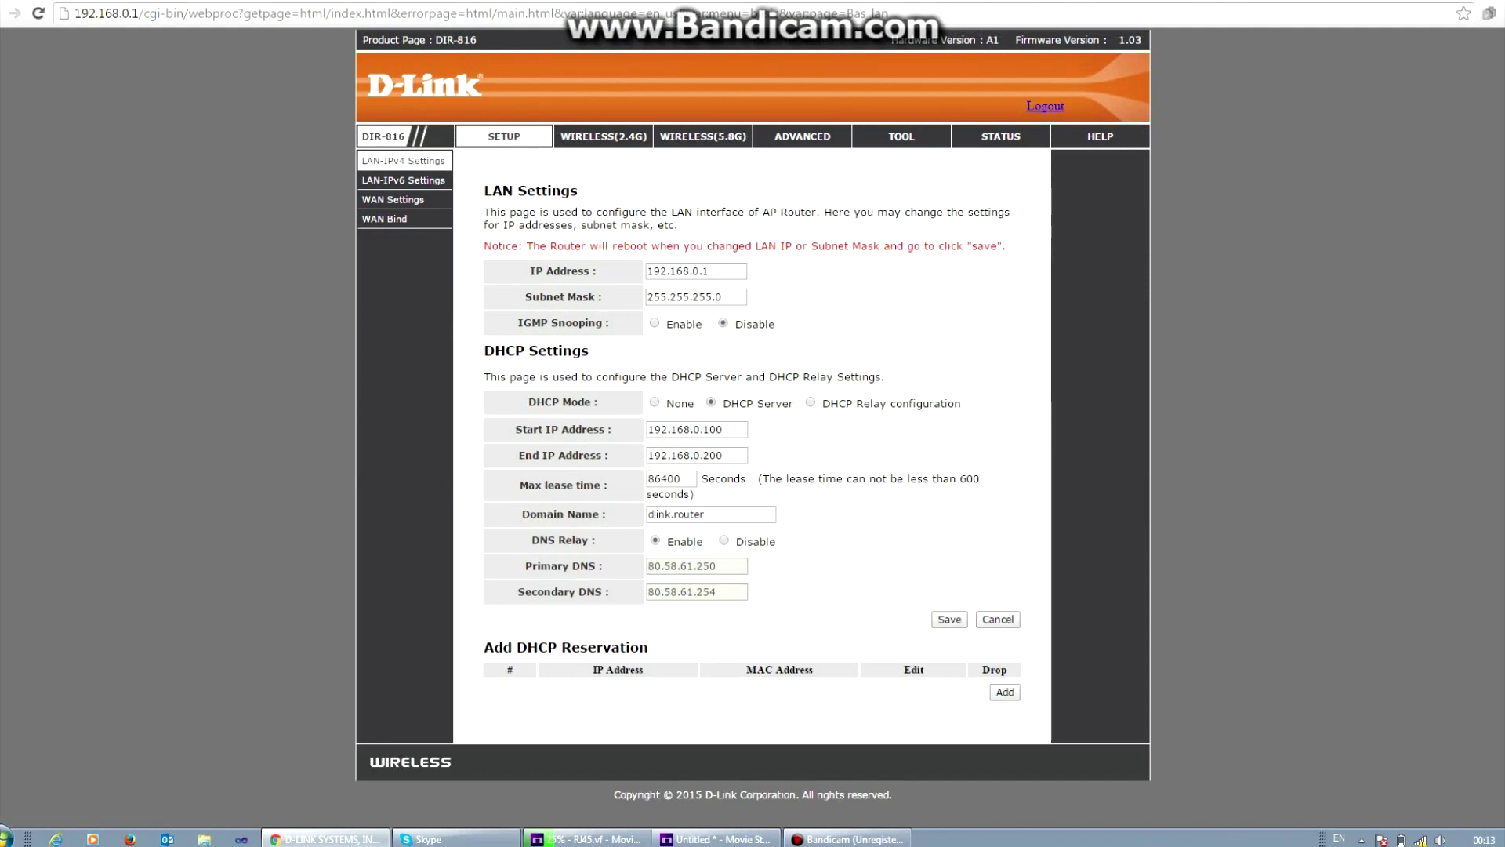
- Edit the existing WAN connection to use Dynamic IP Address with service type Internet, and save it
left_click(392, 199)
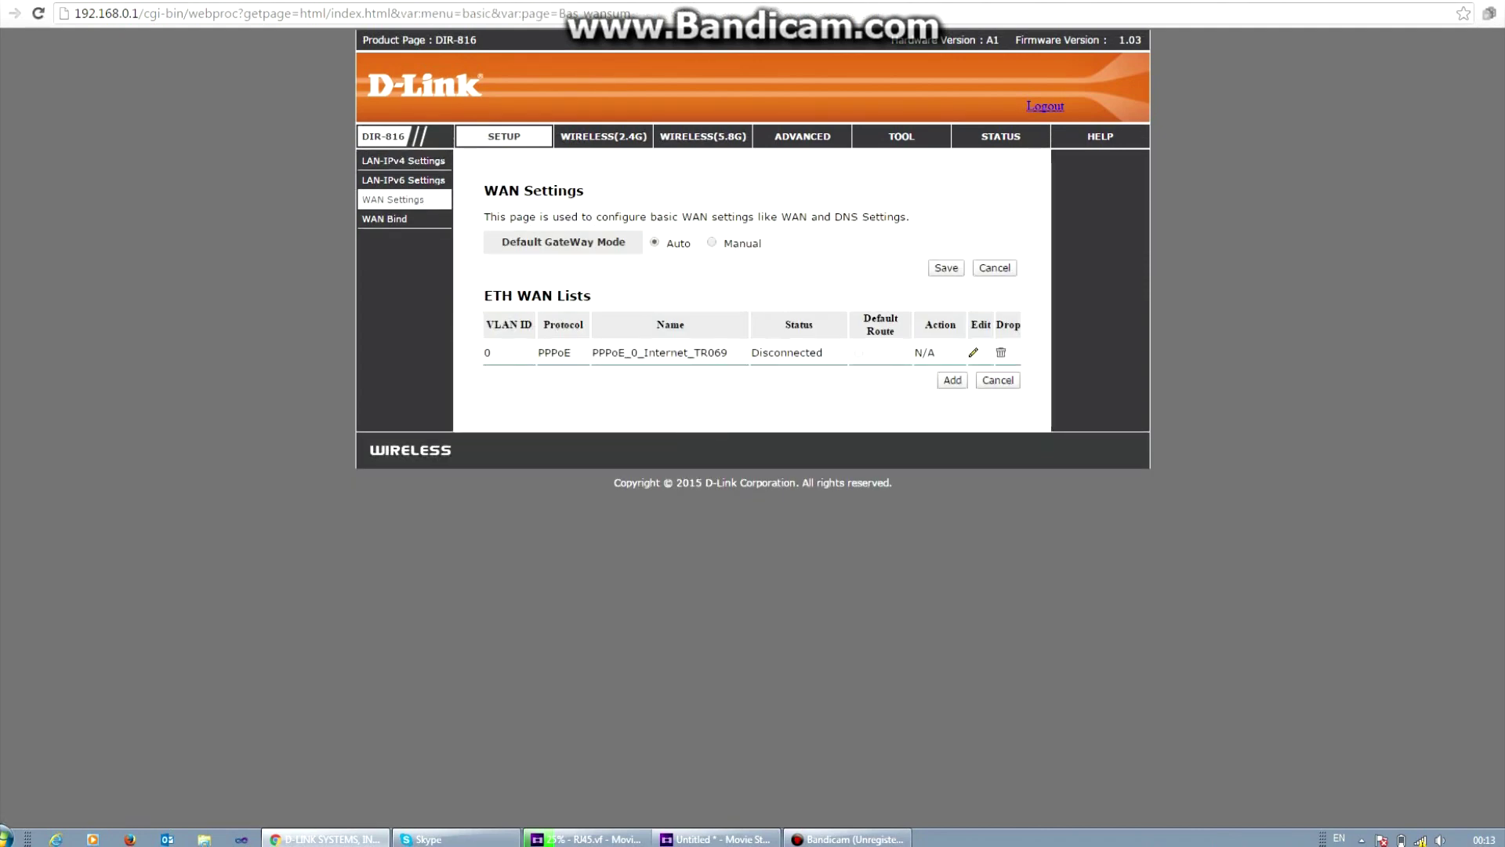
left_click(973, 352)
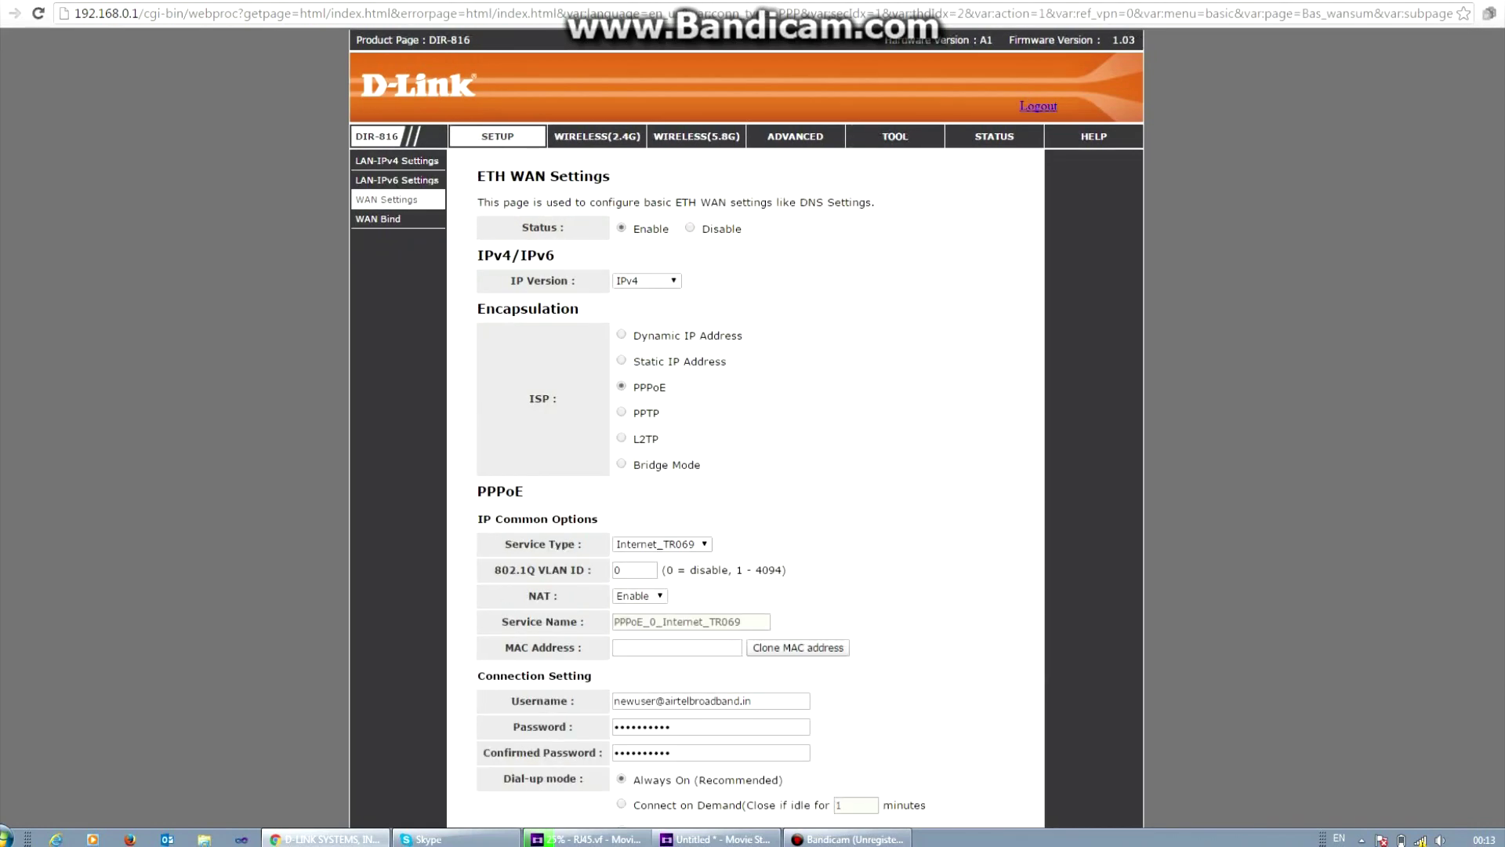
left_click(621, 334)
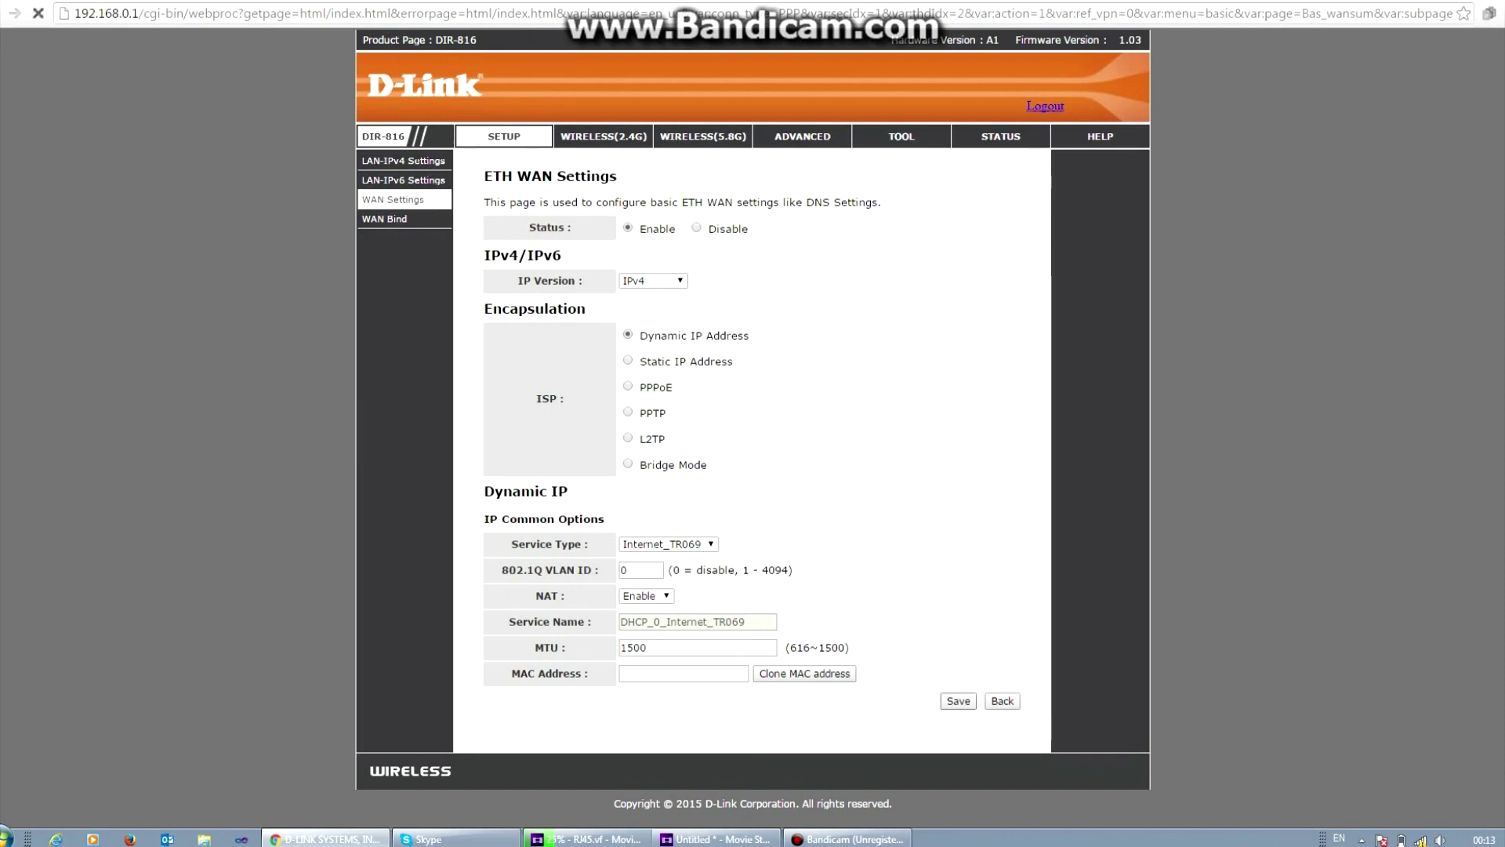
left_click(668, 543)
left_click(658, 558)
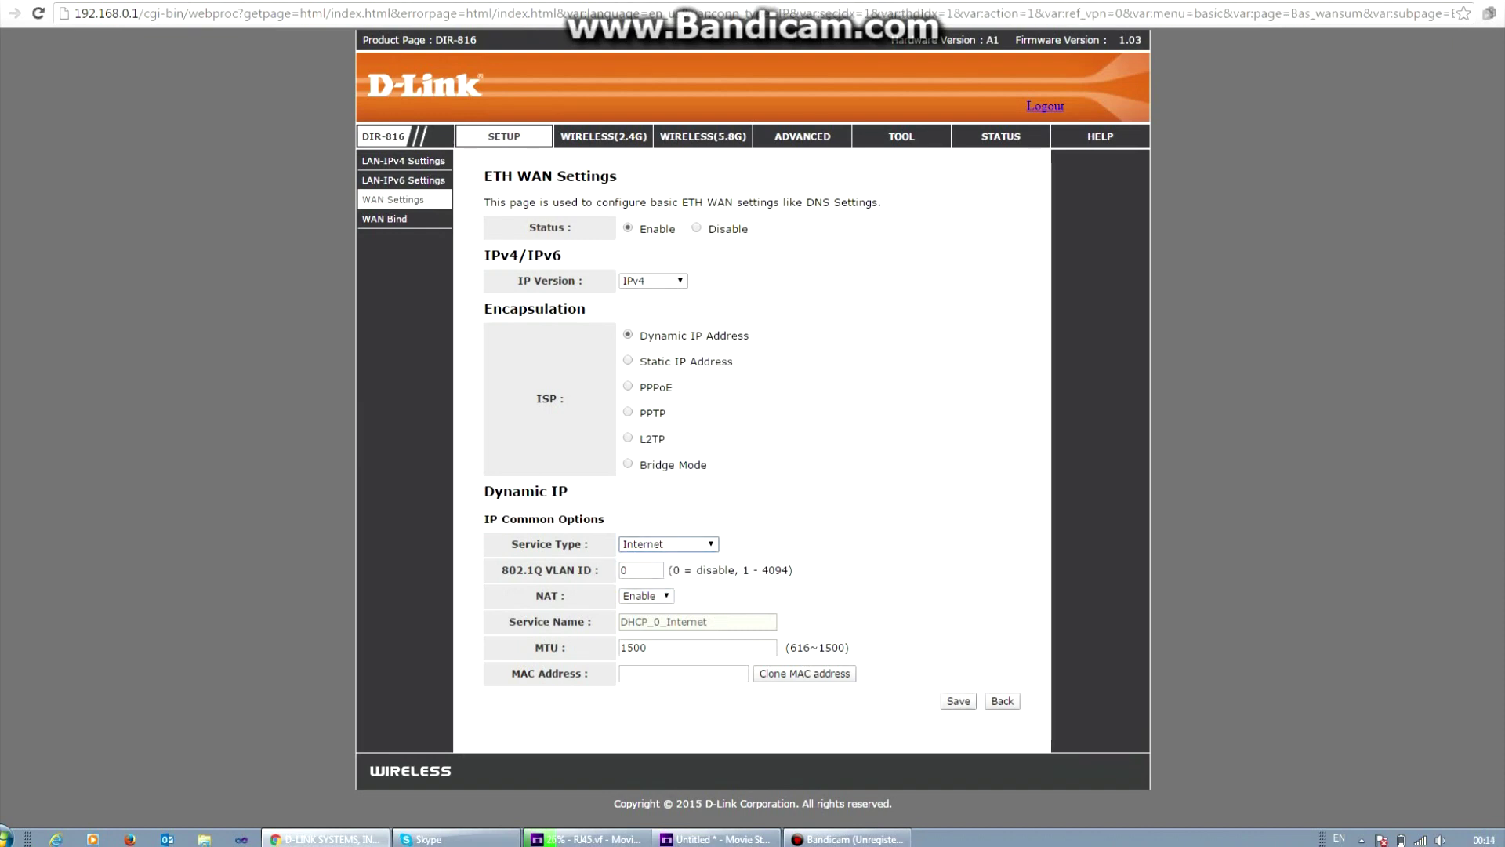
left_click(958, 700)
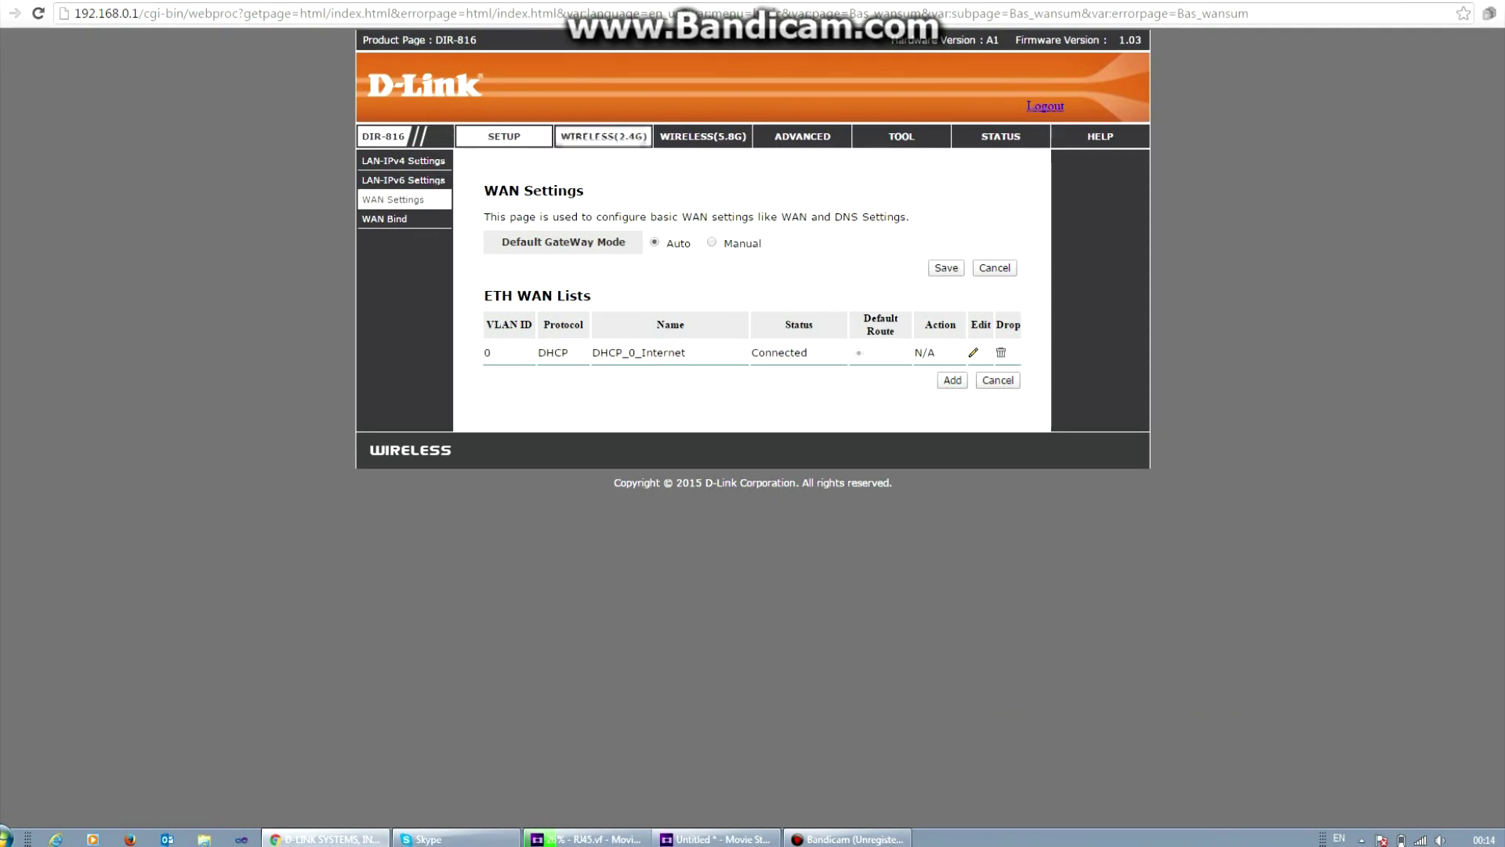
- Replace the SSID of the first 2.4G wireless network with Dlink
left_click(603, 137)
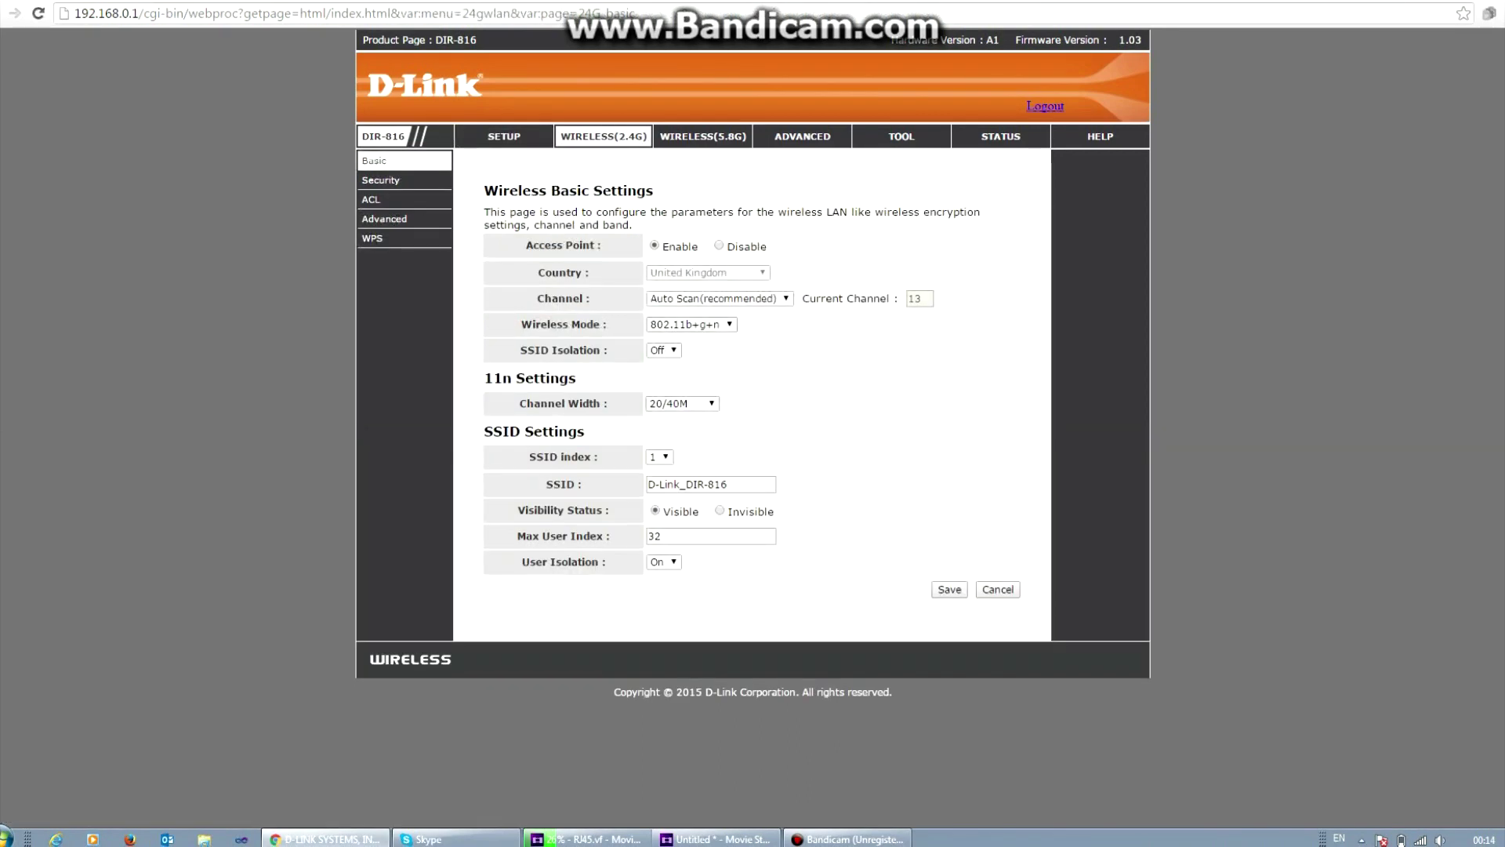
triple_click(721, 484)
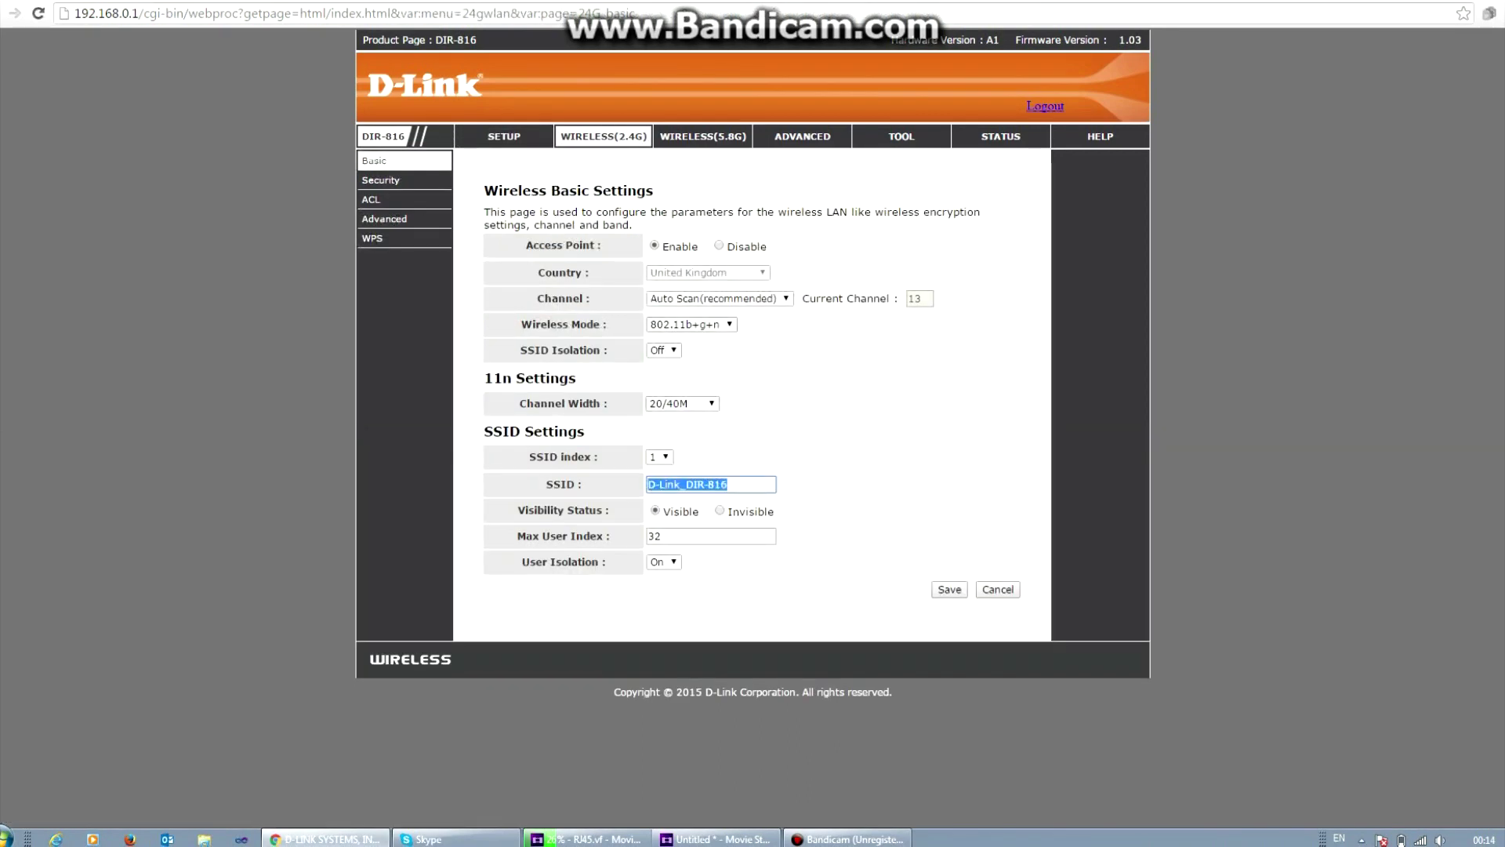
key("BackSpace")
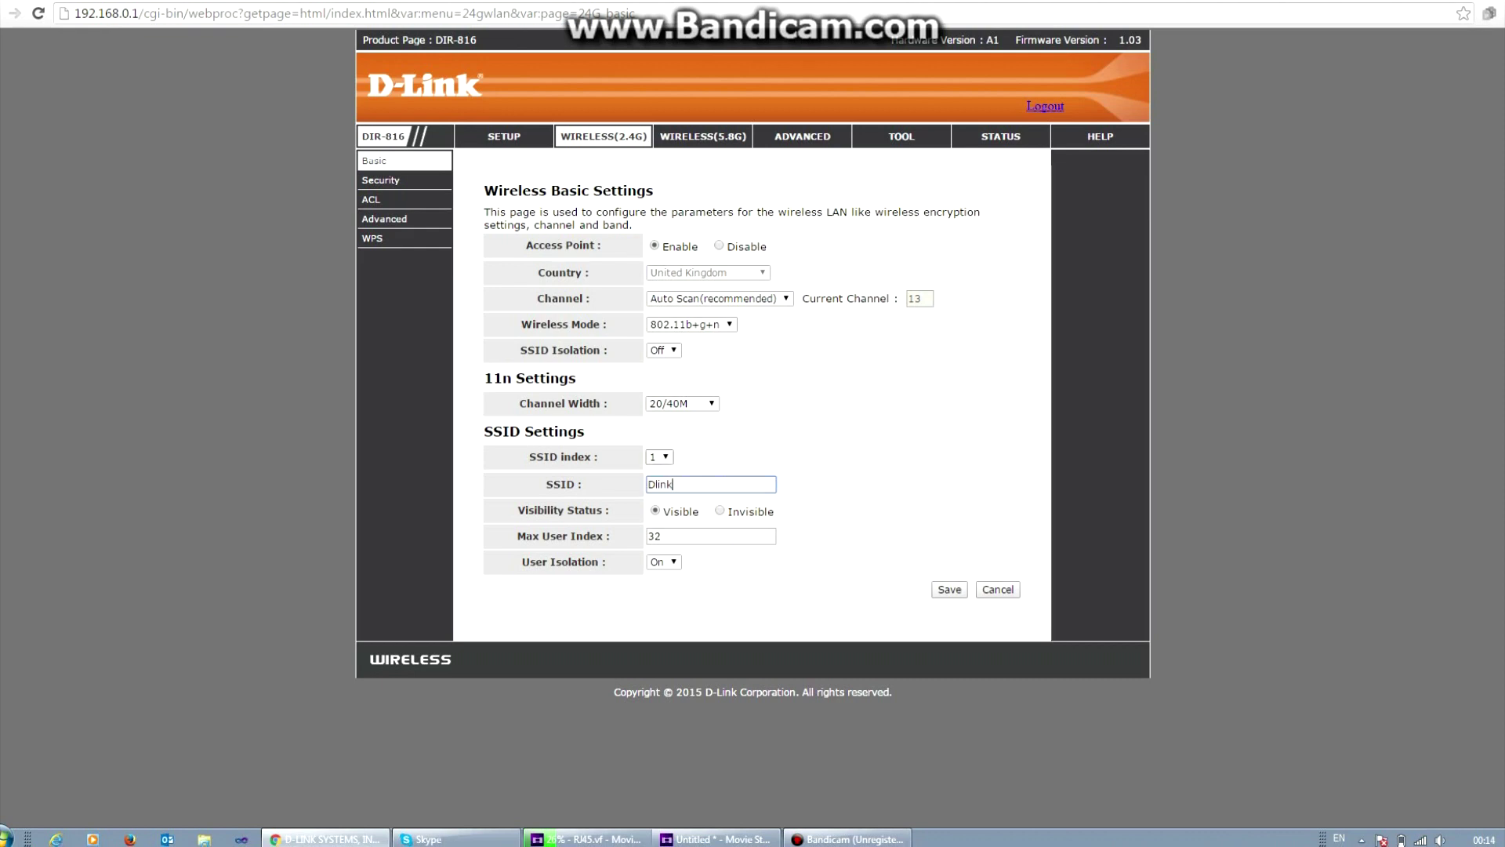
- Try enabling the 2.4G guest network at SSID index 2, disable it again and return to index 1
left_click(659, 456)
left_click(659, 484)
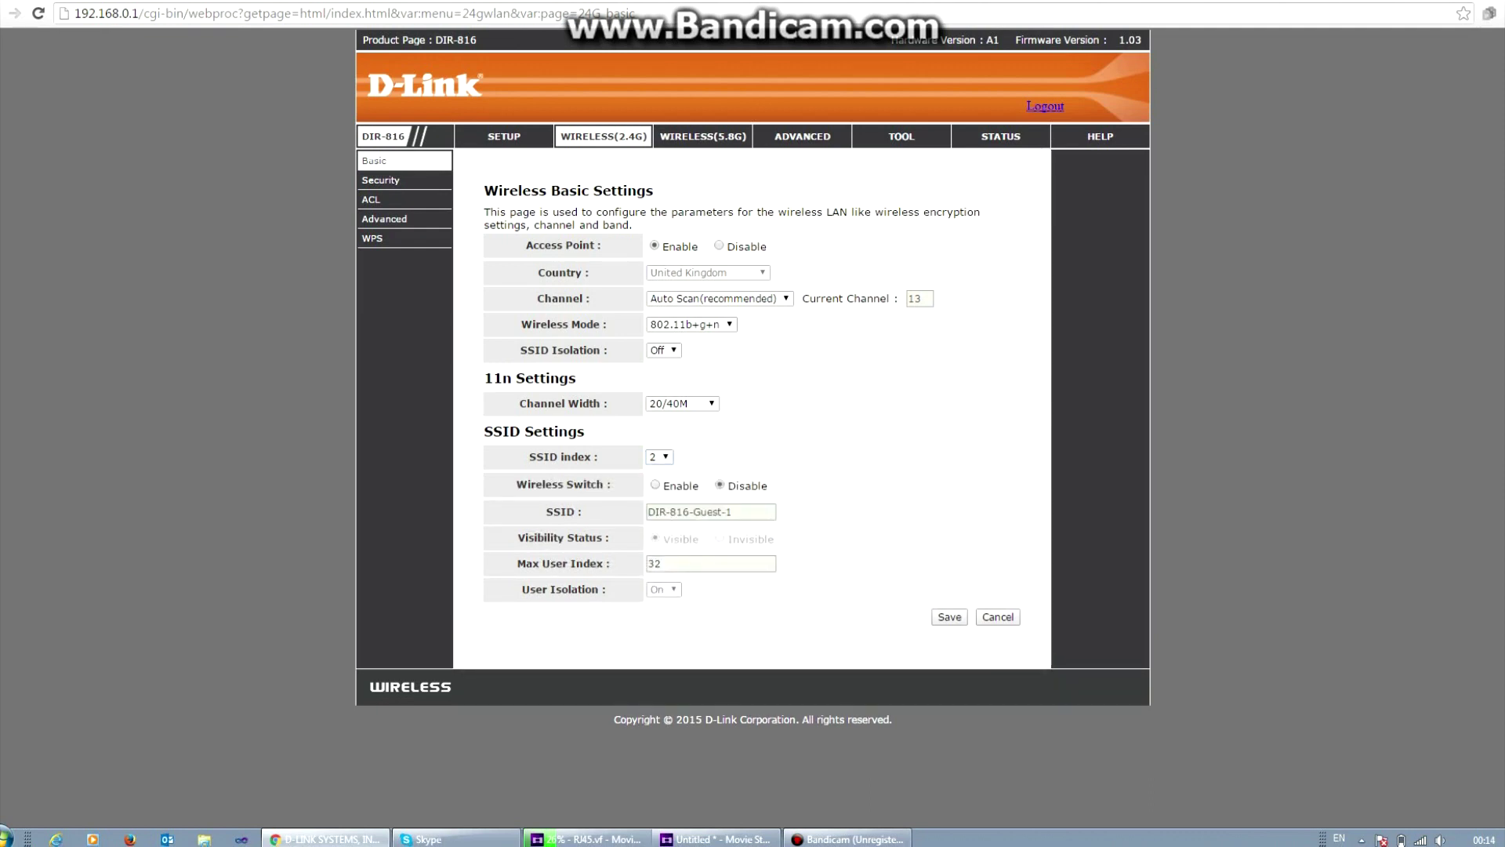
left_click(656, 484)
left_click(720, 484)
left_click(658, 457)
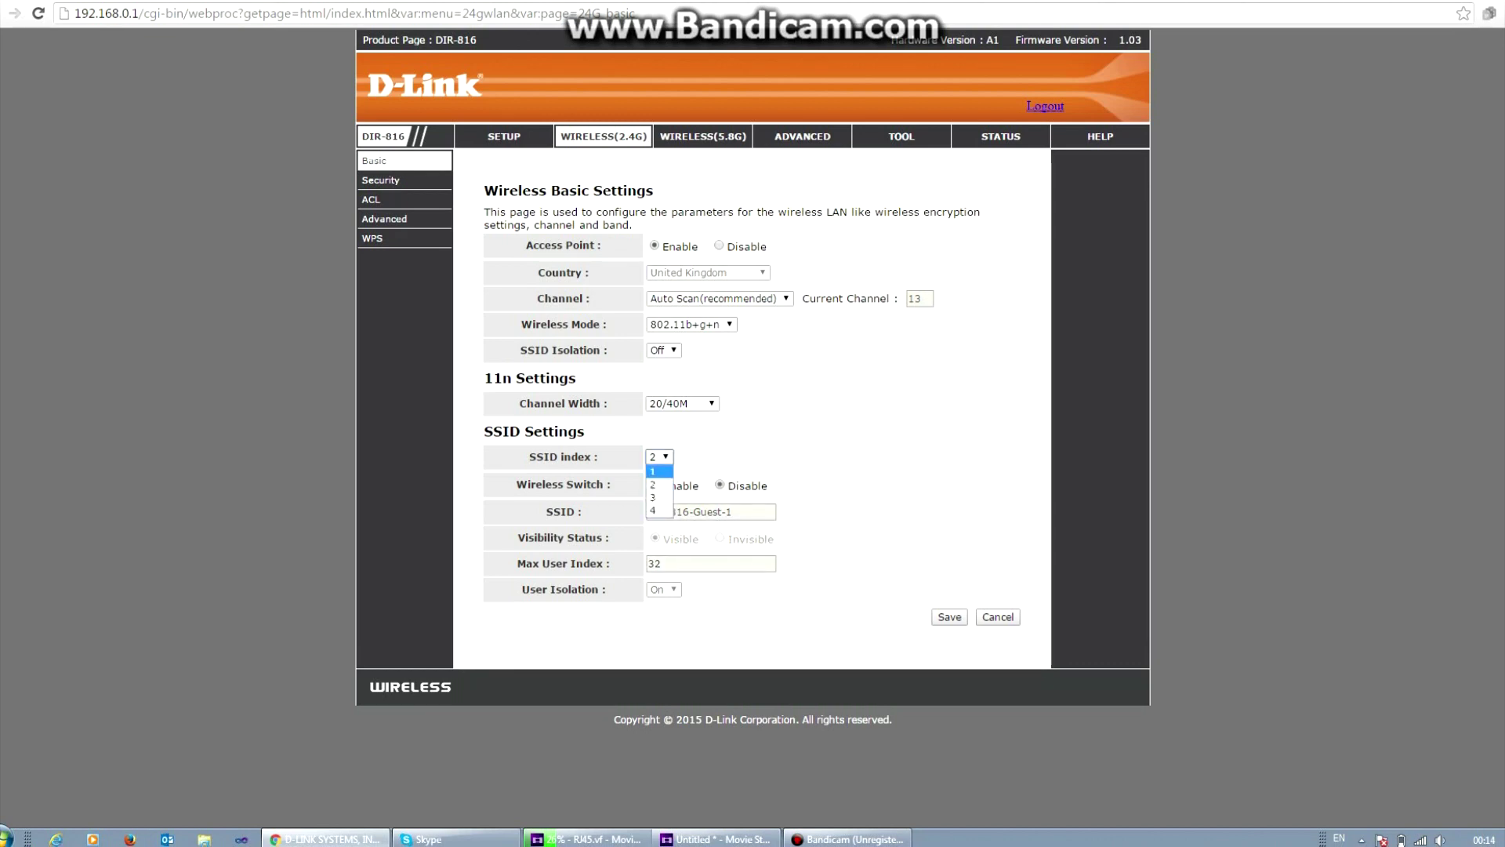
left_click(658, 470)
- Check the basic 5.8G wireless settings for SSID index 2 and go back to index 1
left_click(703, 137)
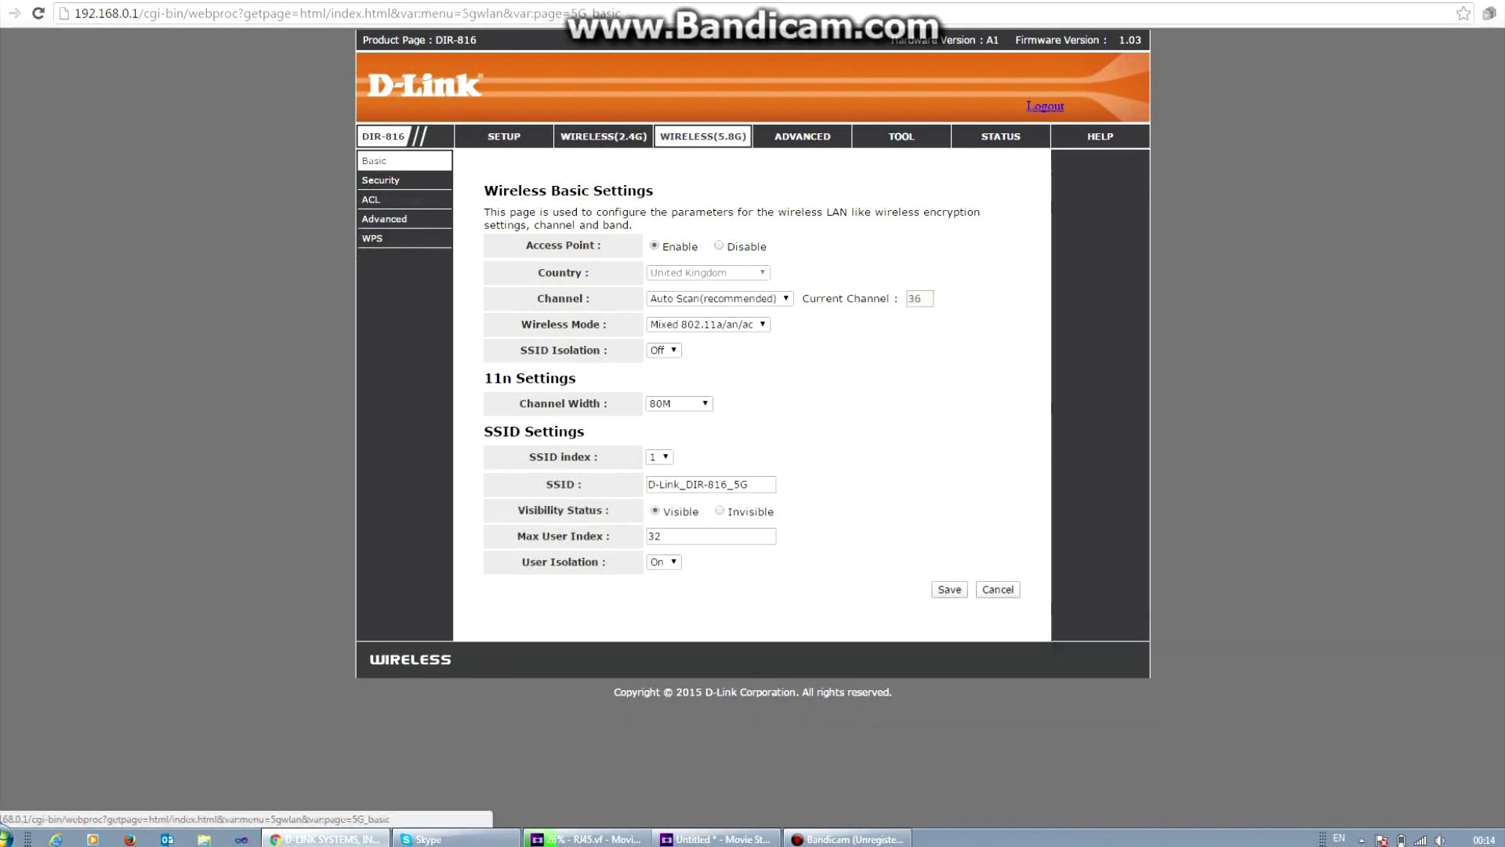
left_click(658, 457)
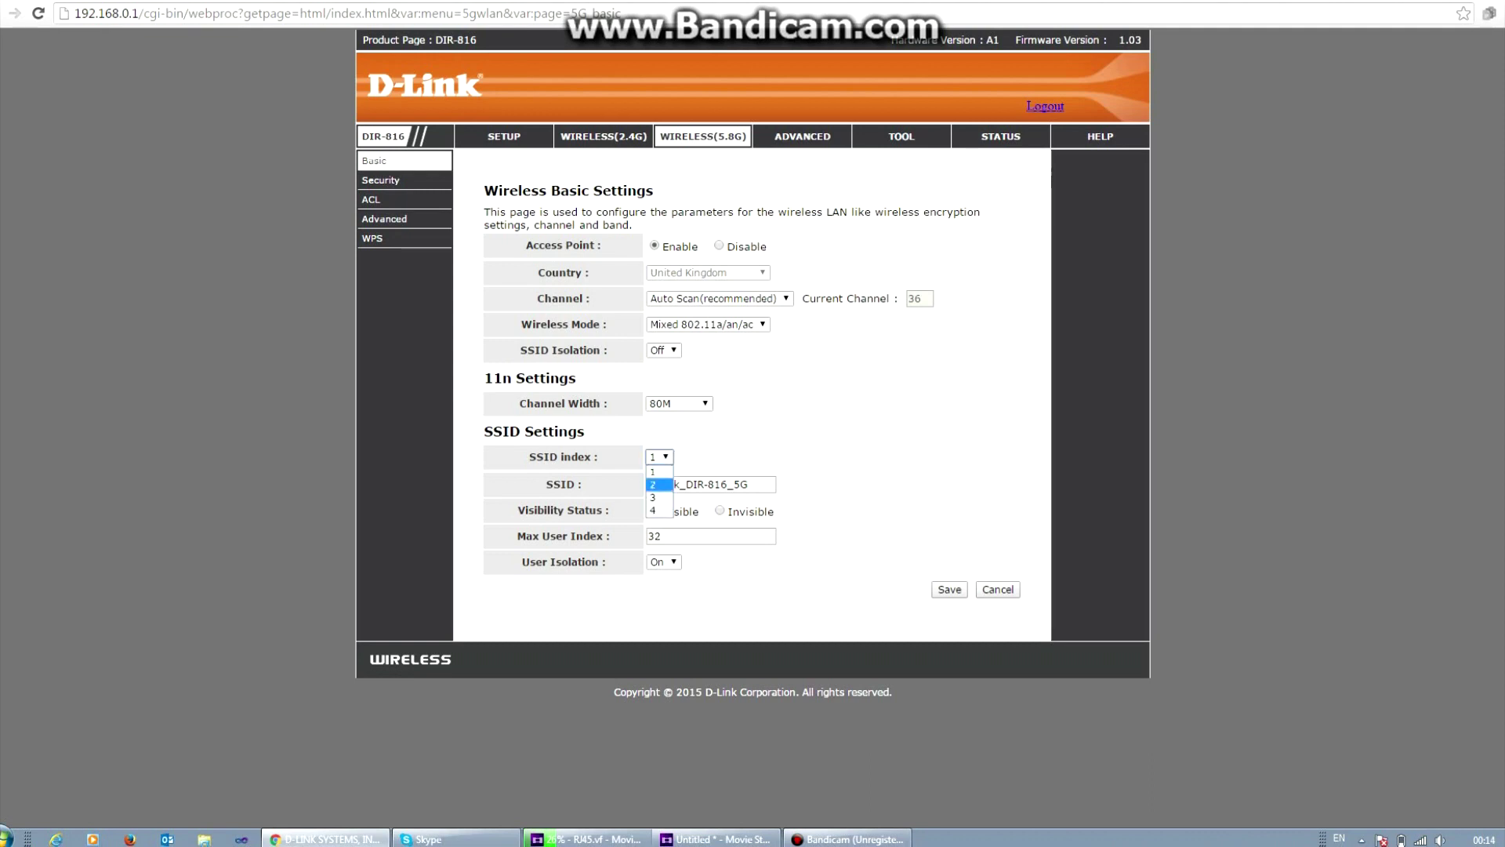
left_click(658, 484)
left_click(658, 456)
left_click(659, 471)
- Try WPA2 only as the 5.8G network's authentication type and set it back to None
left_click(380, 179)
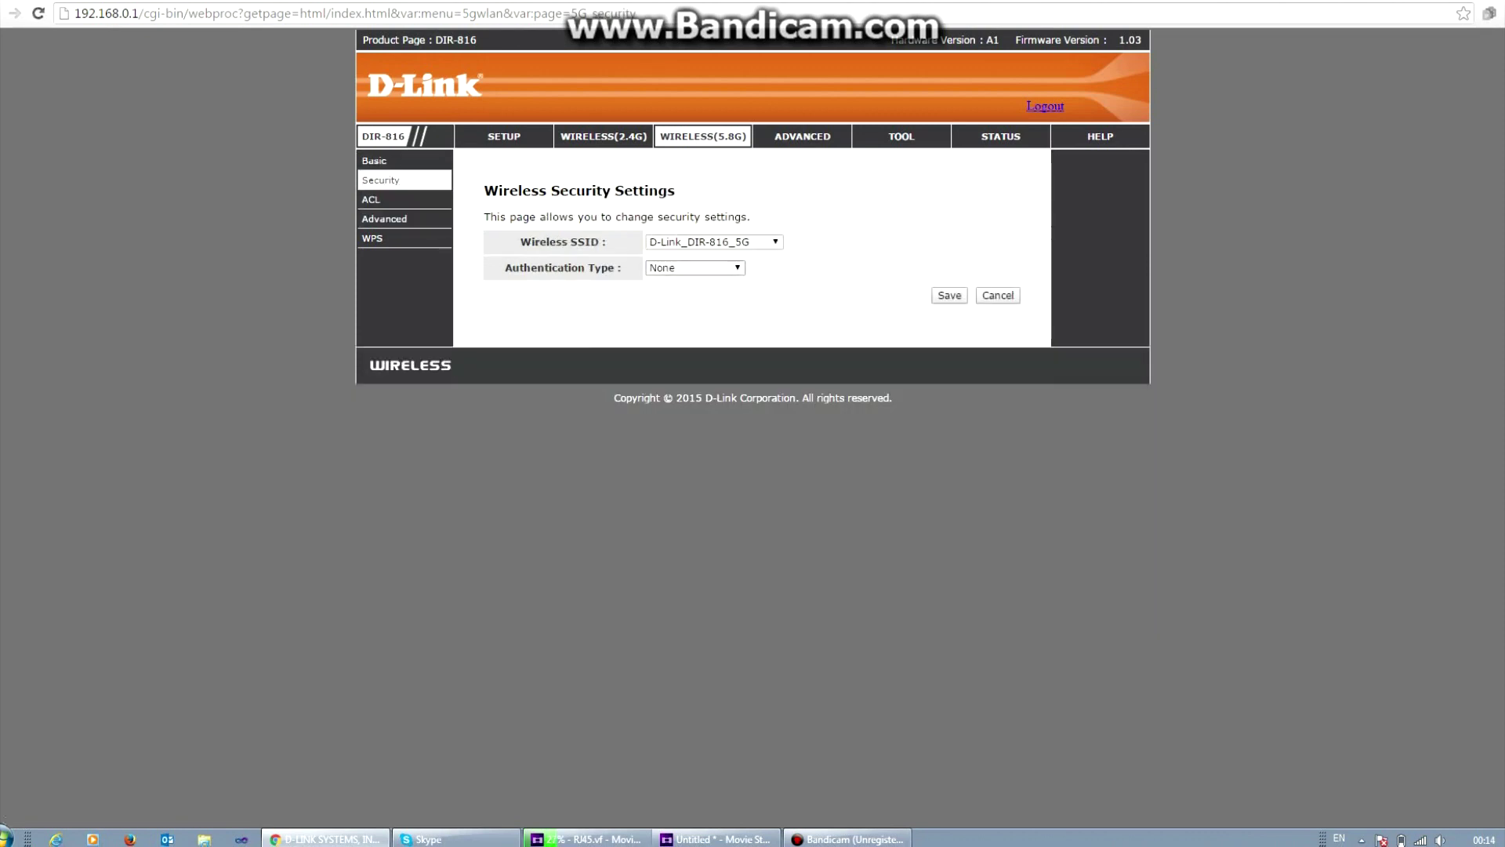
left_click(694, 268)
left_click(674, 296)
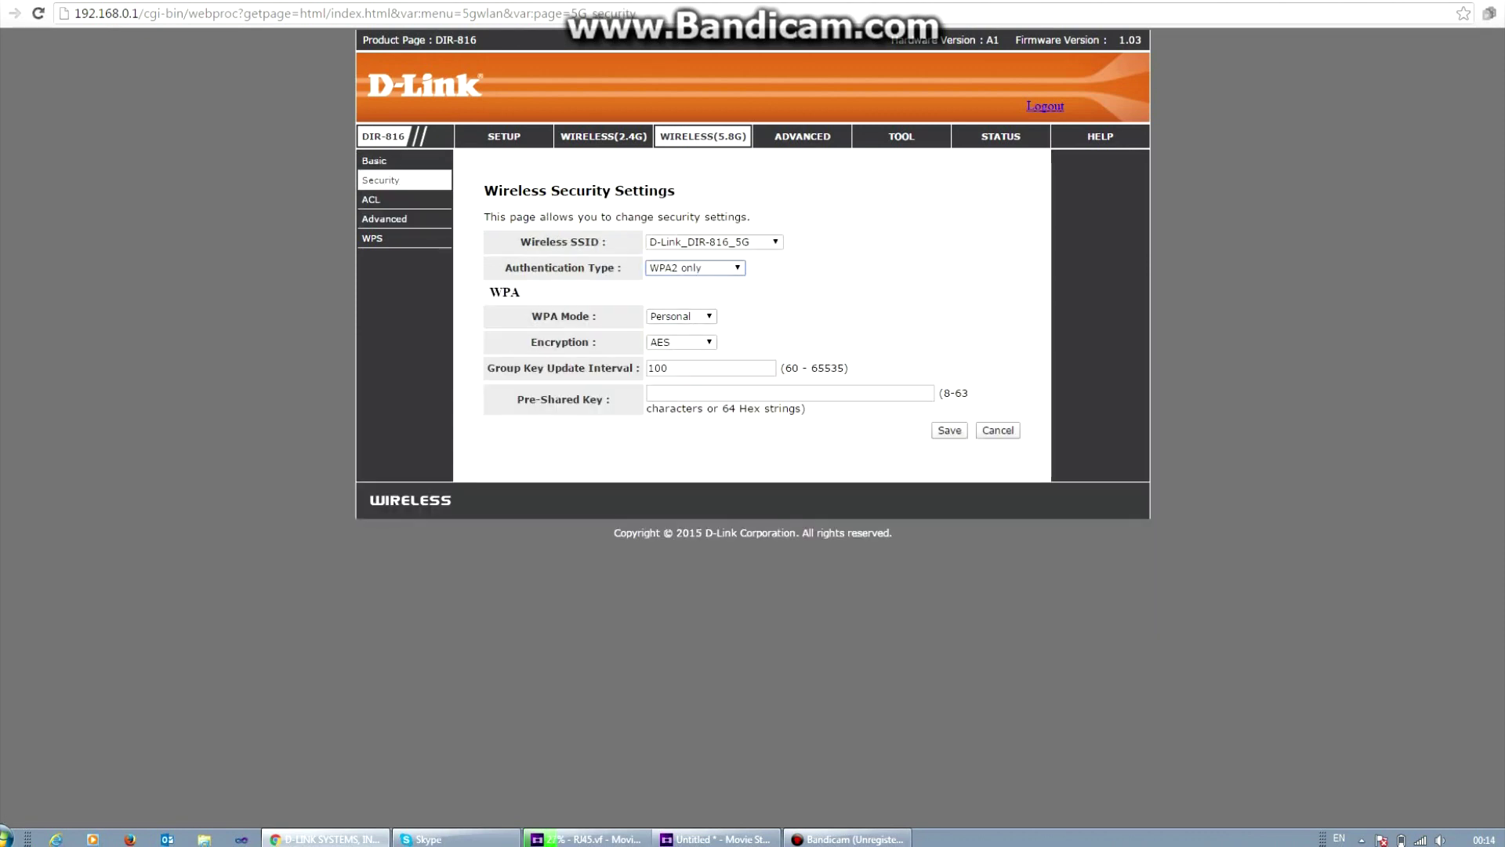
left_click(695, 267)
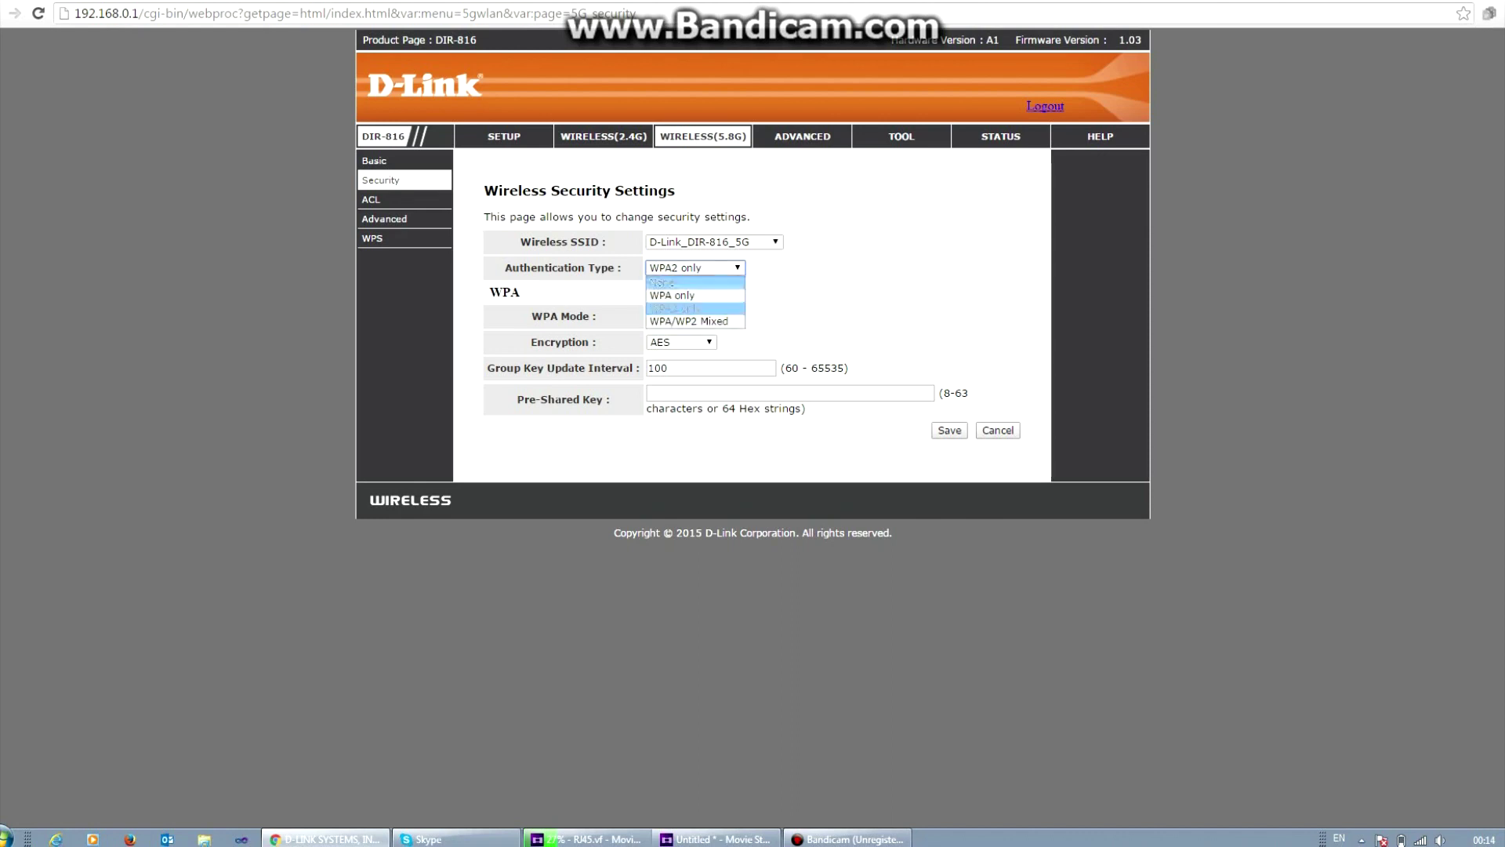
left_click(674, 281)
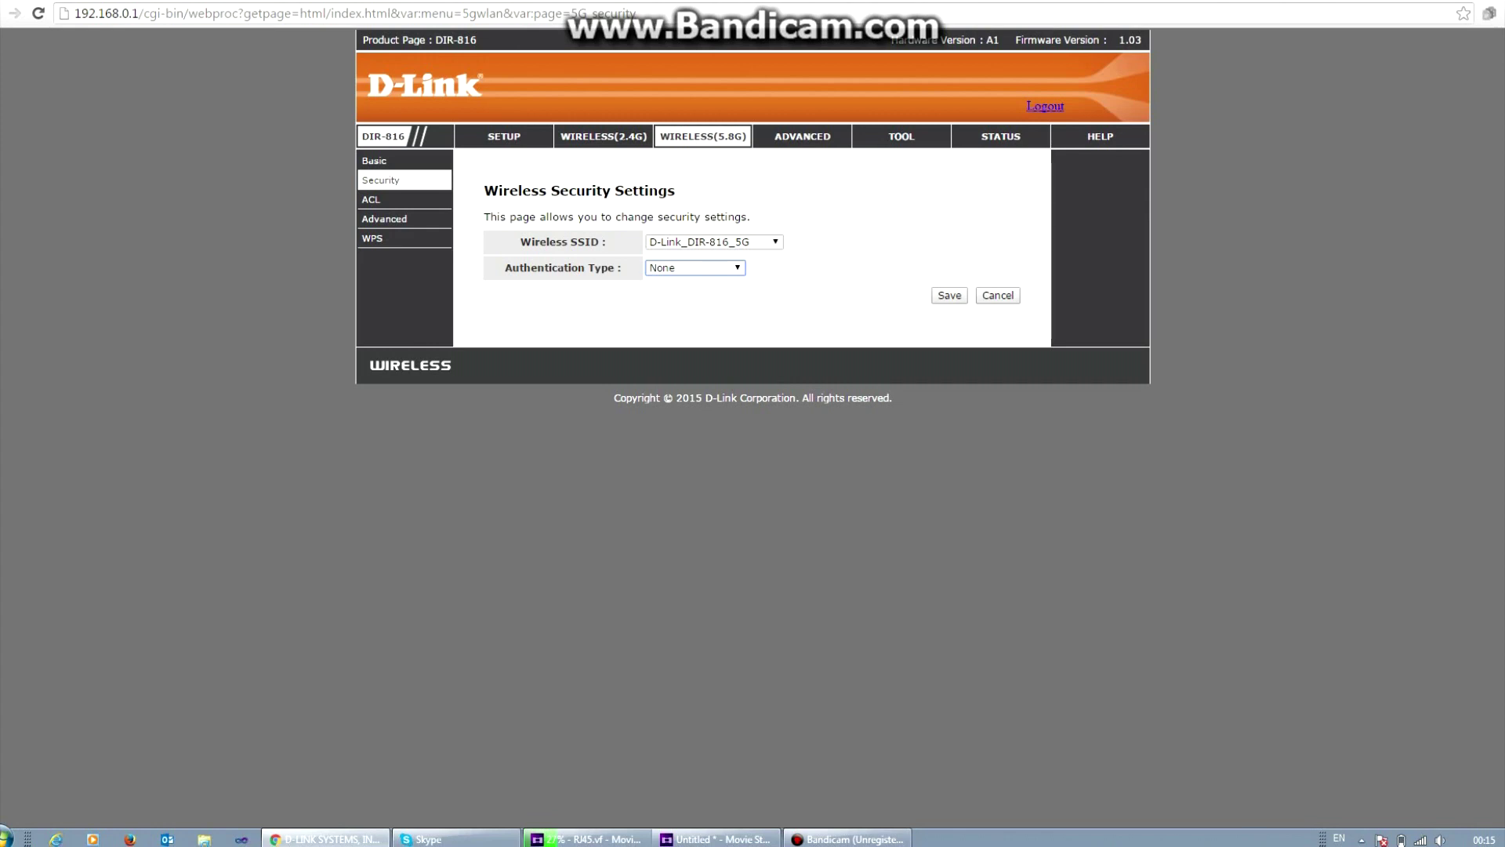
key("Tab")
key("Tab")
key("Tab")
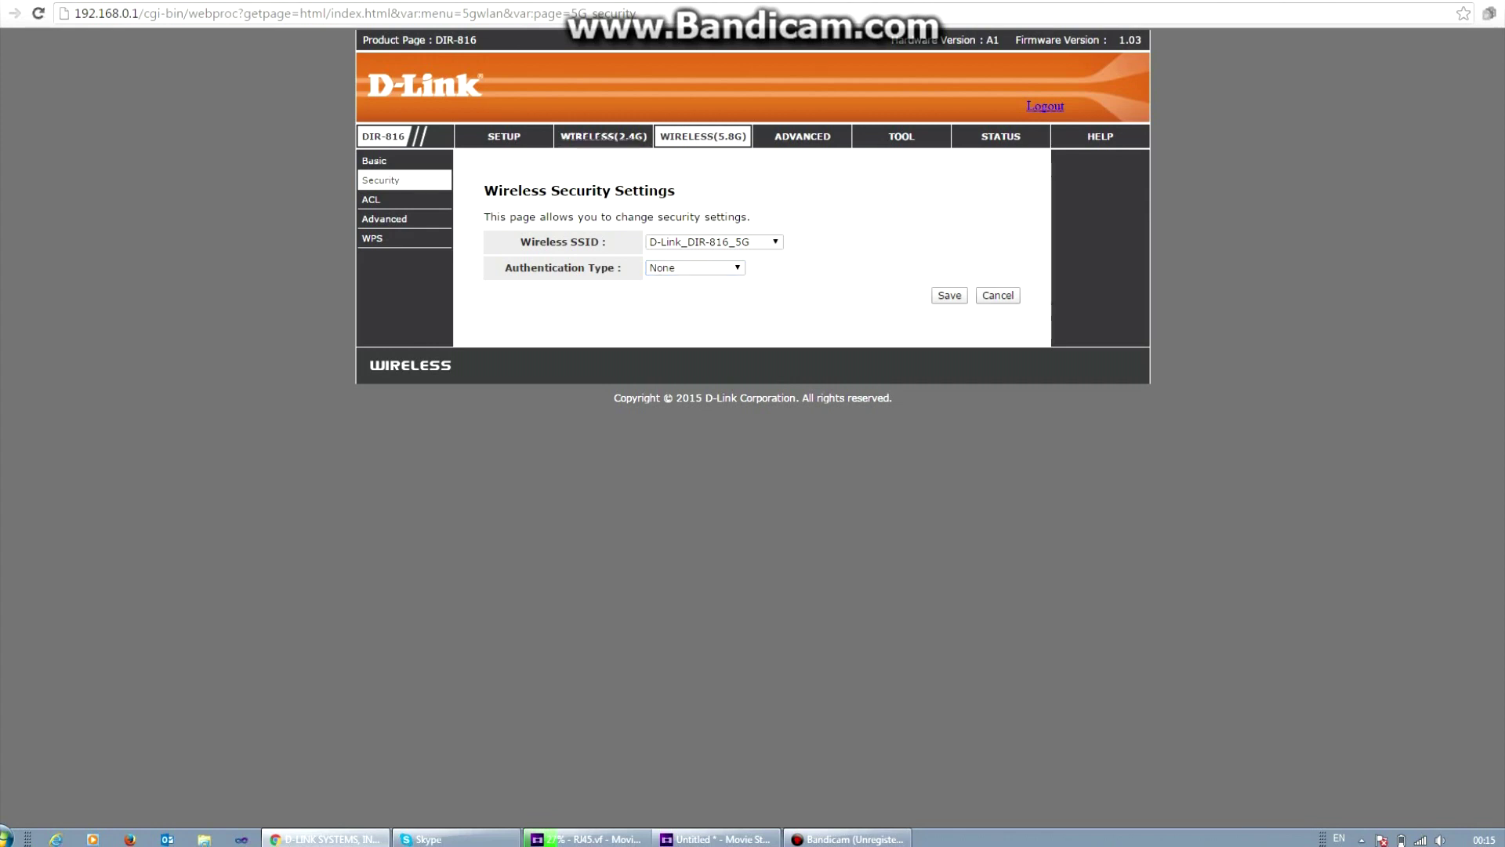